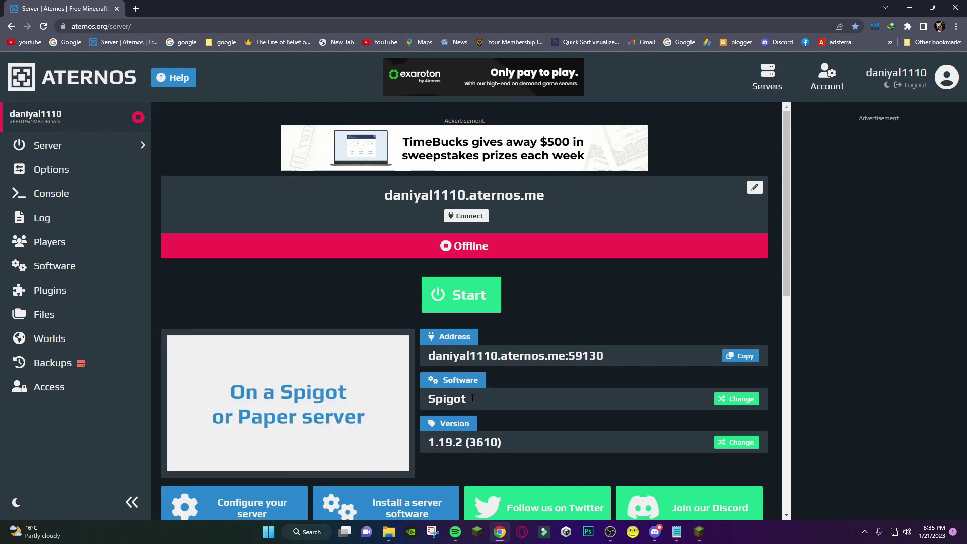
Step: Install Spigot 1.19.2 as the server software and open the plugin catalogue
{"action": "left_click", "coordinate": [747, 401]}
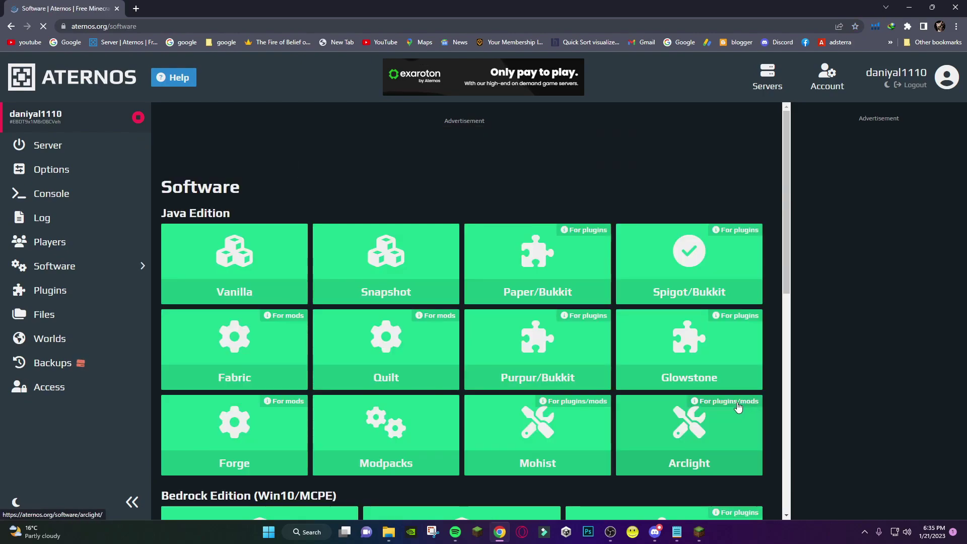
{"action": "left_click", "coordinate": [677, 271]}
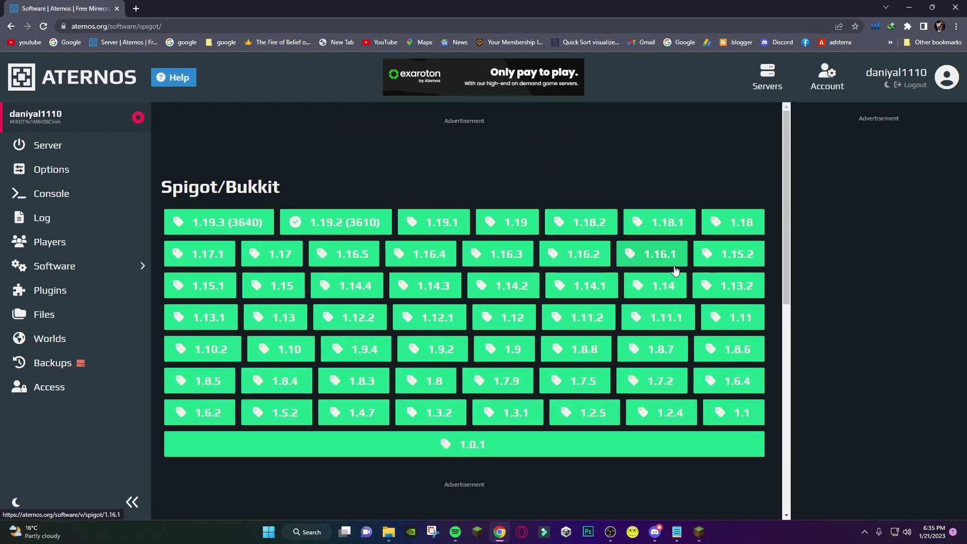
{"action": "left_click", "coordinate": [322, 229]}
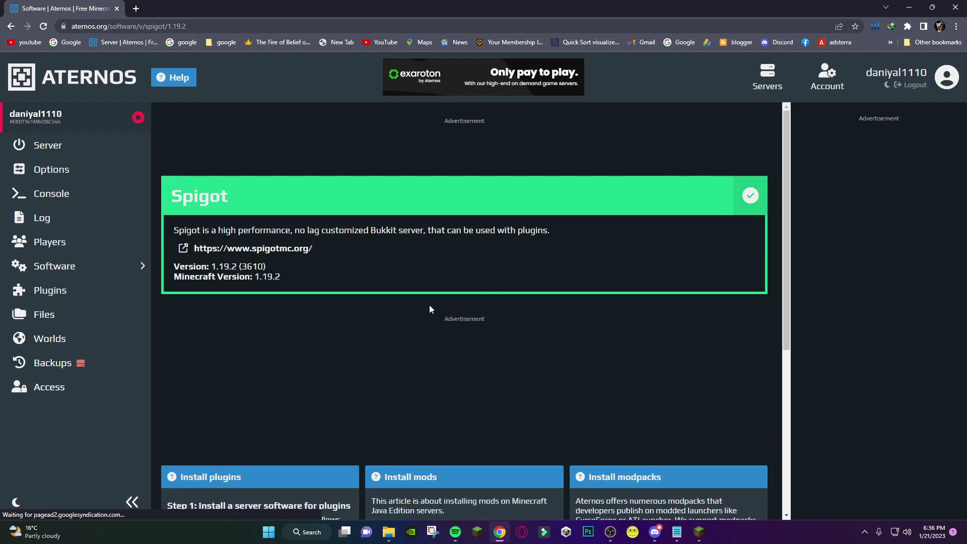
{"action": "left_click", "coordinate": [60, 297]}
{"action": "type", "text": "clearlagg"}
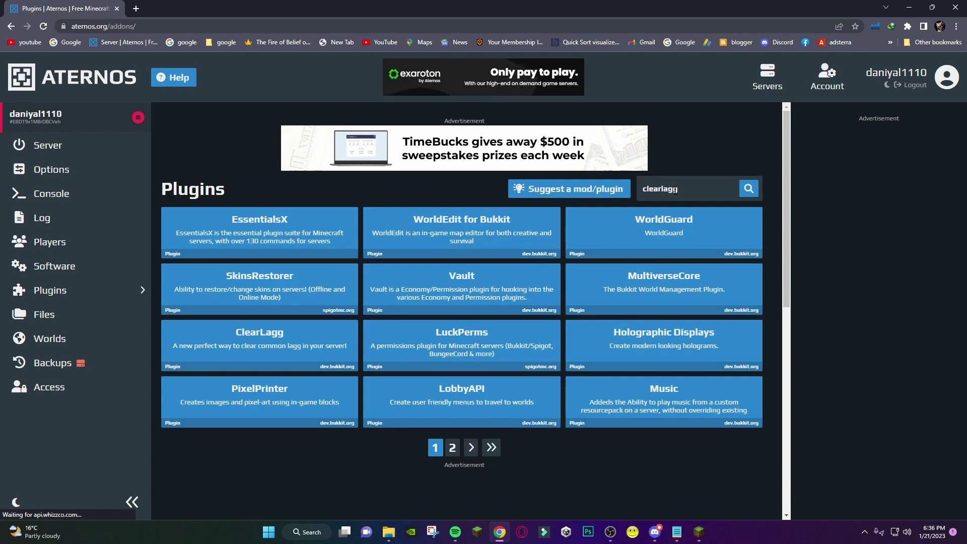
Step: Search for clearlagg and install ClearLag v3.2.2 from its plugin page
{"action": "key", "text": "Return"}
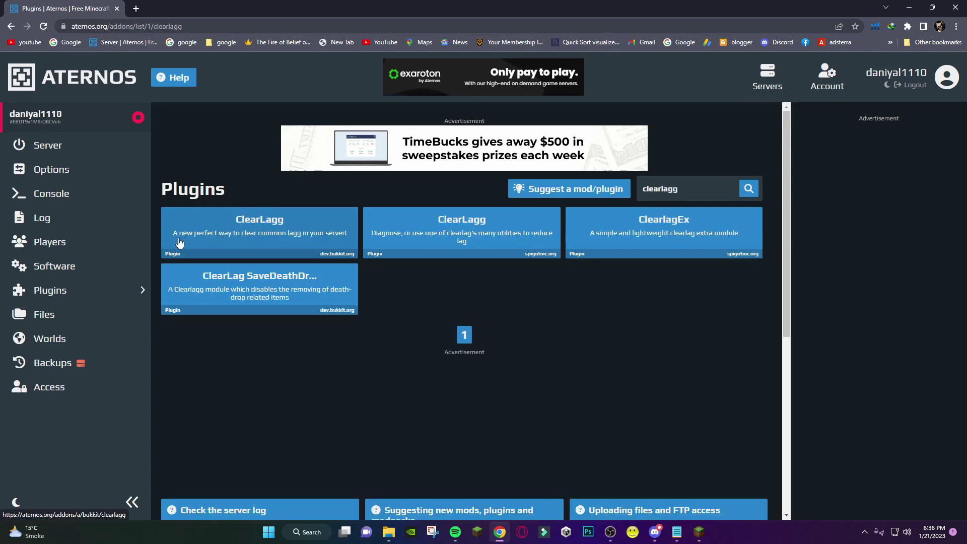
{"action": "left_click", "coordinate": [275, 238]}
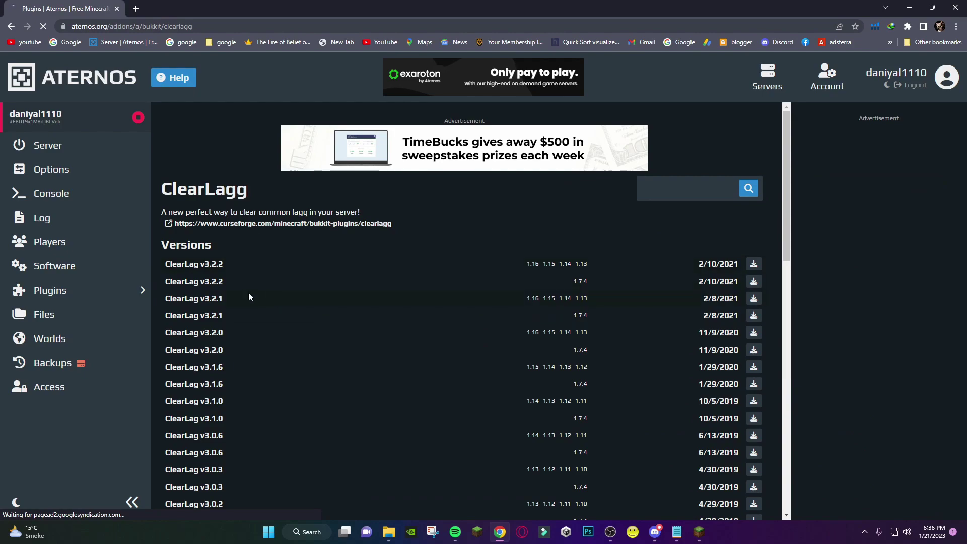
{"action": "left_click", "coordinate": [754, 264]}
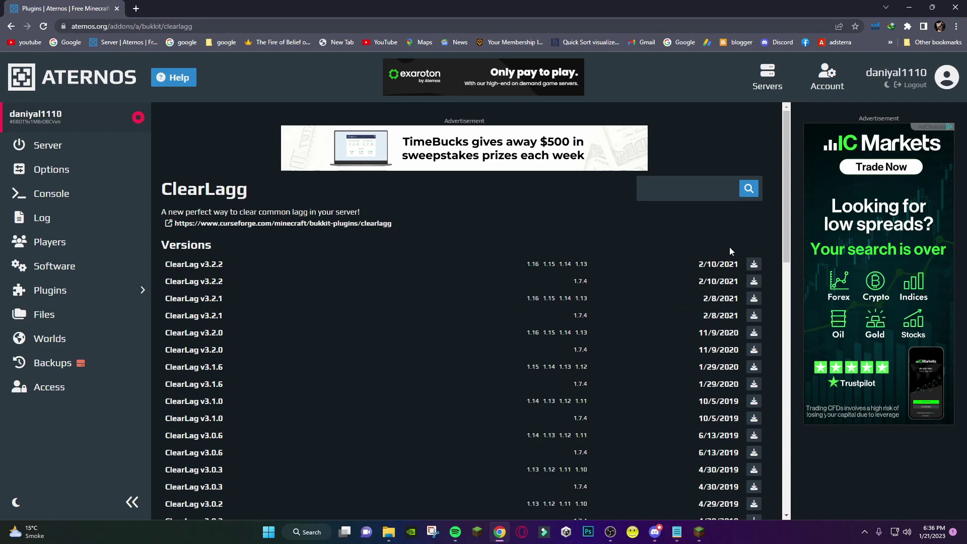
{"action": "left_click", "coordinate": [754, 268]}
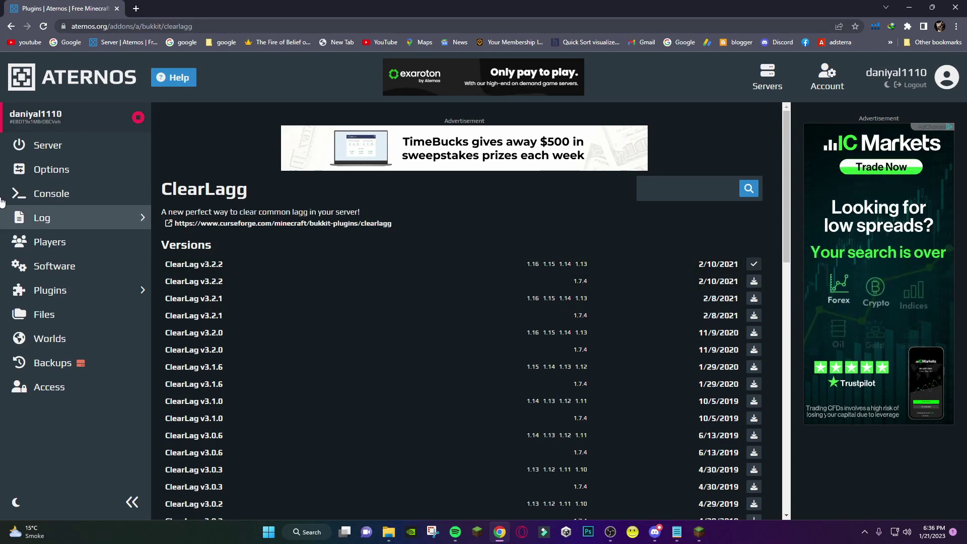
Step: Start the server, accepting the Minecraft EULA and dismissing the notification prompt
{"action": "left_click", "coordinate": [54, 171]}
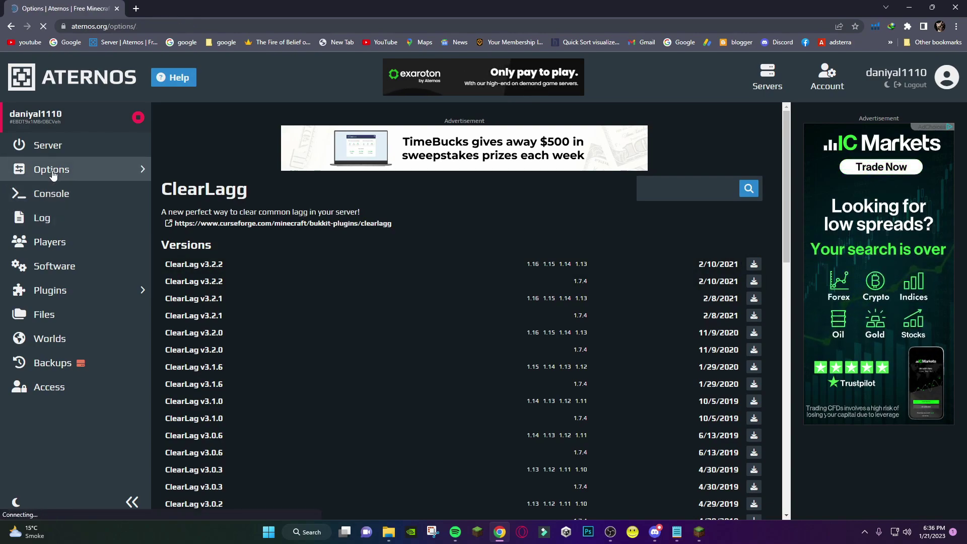
{"action": "scroll", "coordinate": [474, 337], "scroll_direction": "down", "scroll_amount": 2}
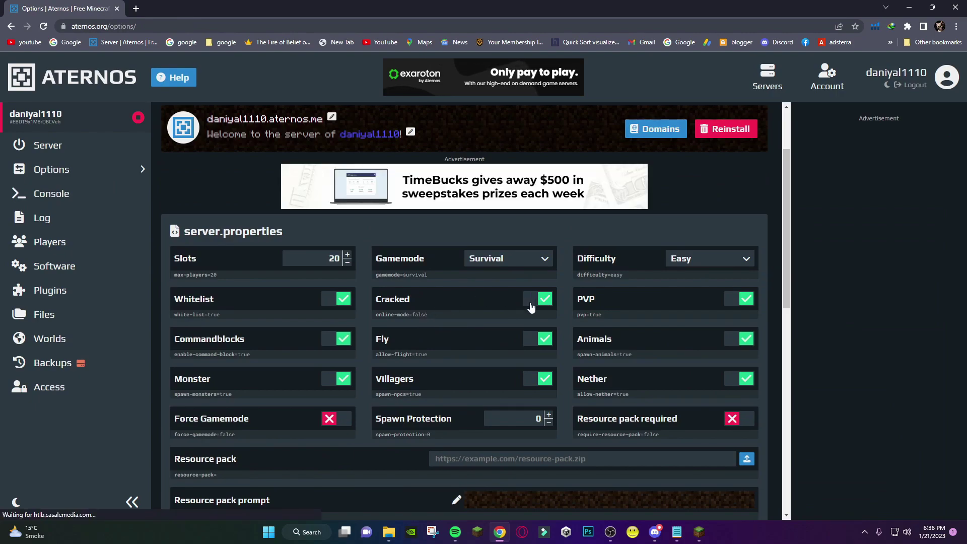
{"action": "left_click", "coordinate": [65, 146]}
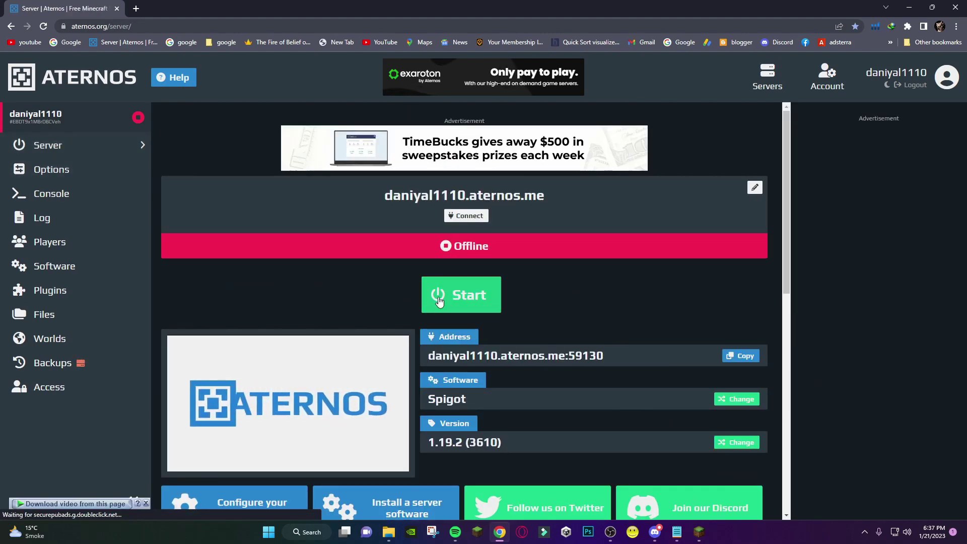
{"action": "left_click", "coordinate": [438, 301]}
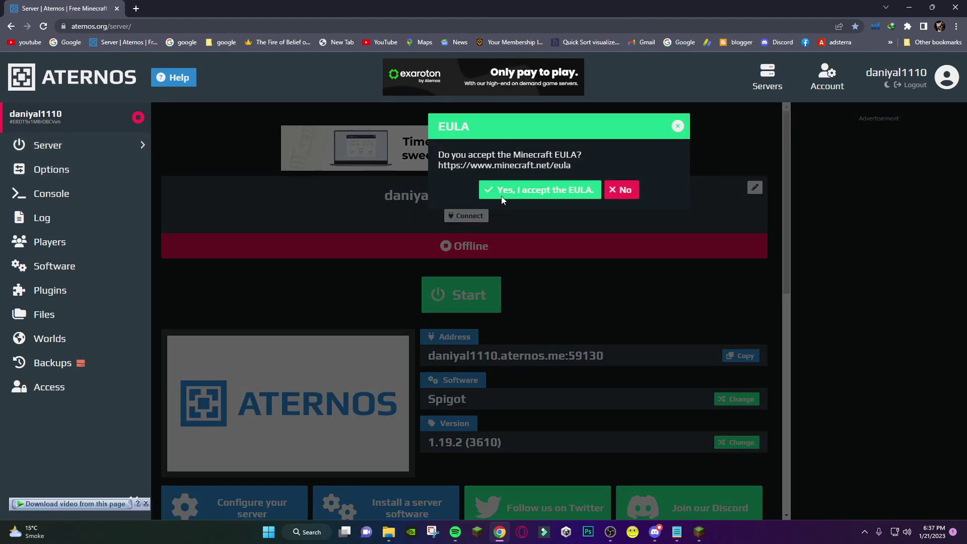
{"action": "left_click", "coordinate": [501, 191]}
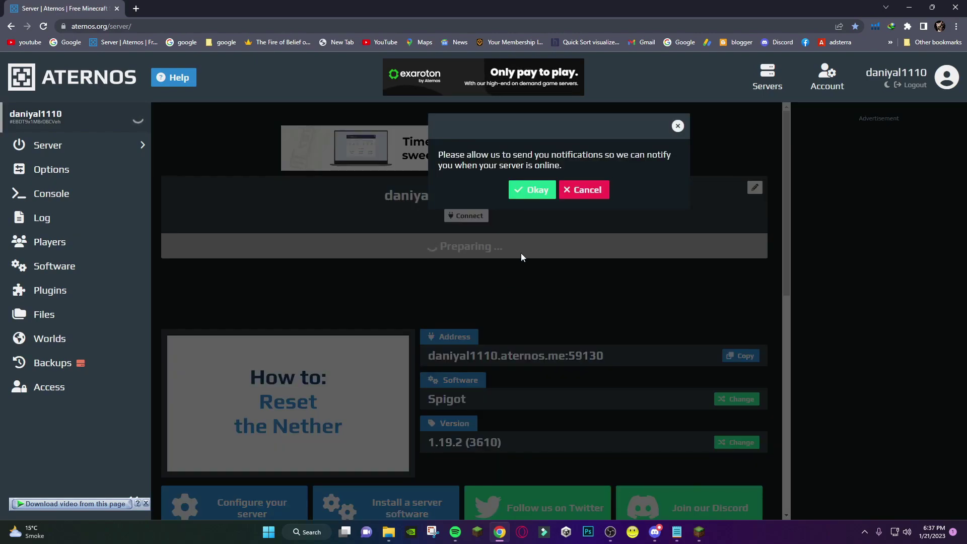
{"action": "left_click", "coordinate": [534, 192]}
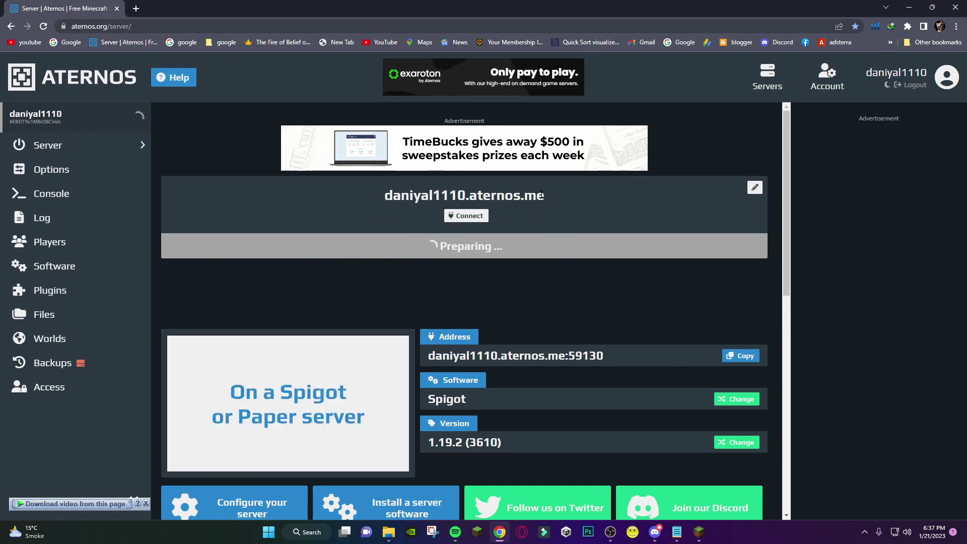
Step: Copy the Aternos server address from the server page
{"action": "left_click_drag", "start_coordinate": [544, 195], "coordinate": [387, 196]}
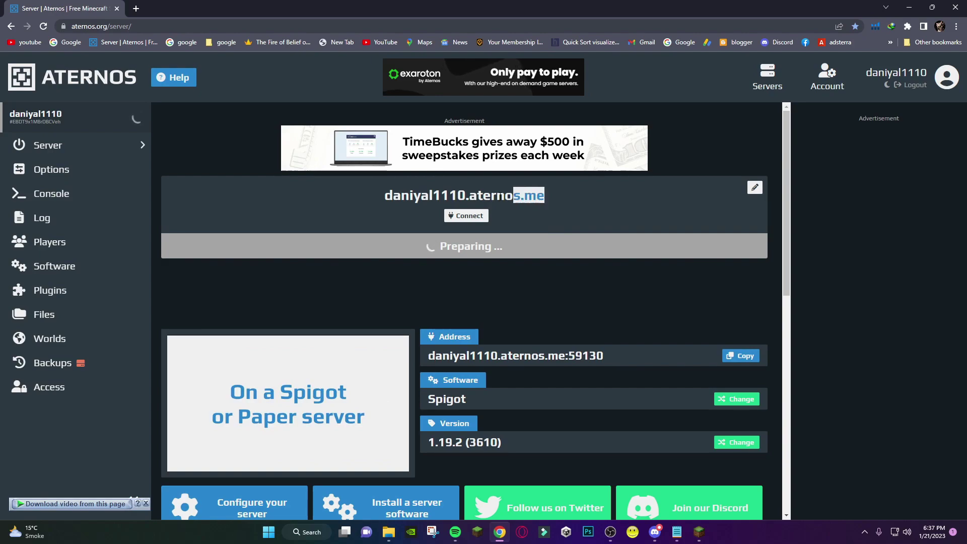
{"action": "right_click", "coordinate": [388, 197]}
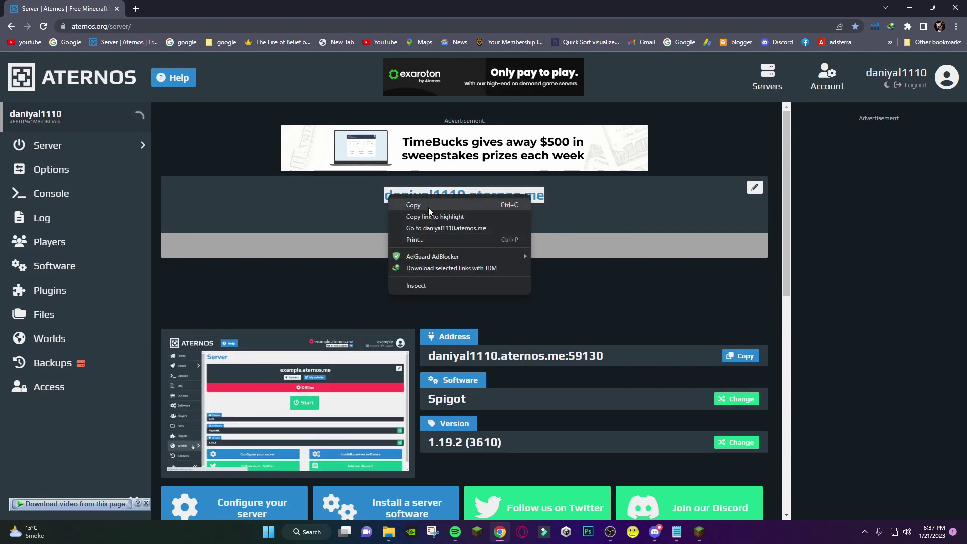
{"action": "left_click", "coordinate": [428, 207]}
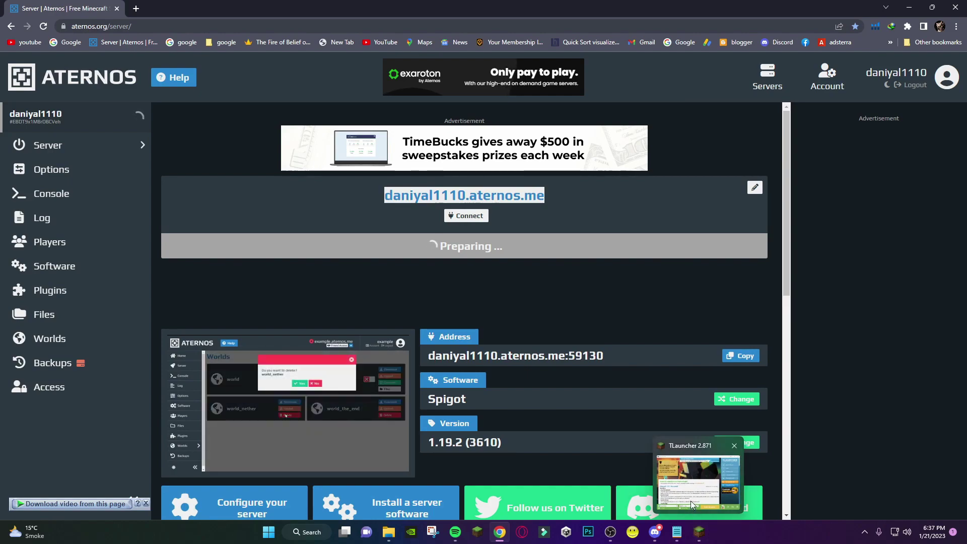
Step: Launch Minecraft 1.19.2 with OptiFine from TLauncher
{"action": "left_click", "coordinate": [691, 500]}
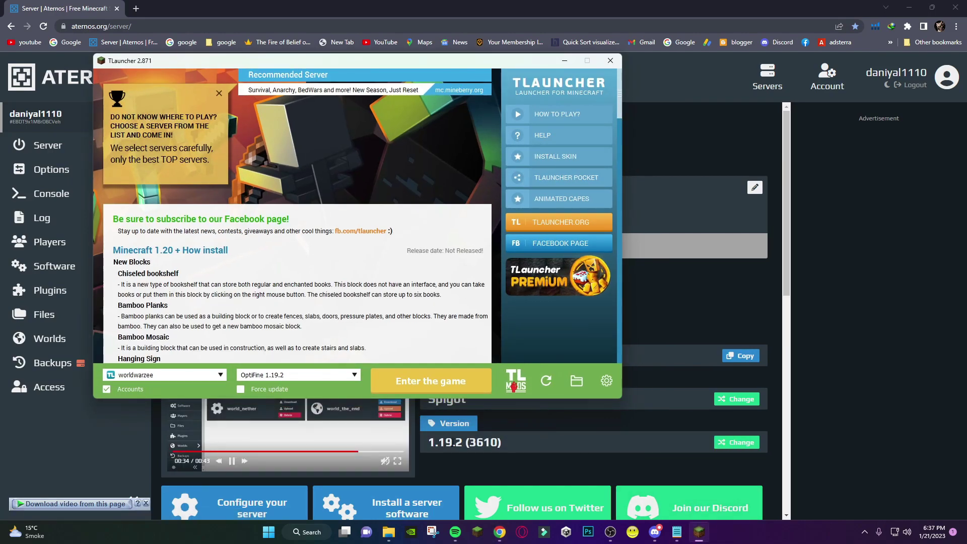
{"action": "left_click_drag", "start_coordinate": [429, 443], "coordinate": [478, 447]}
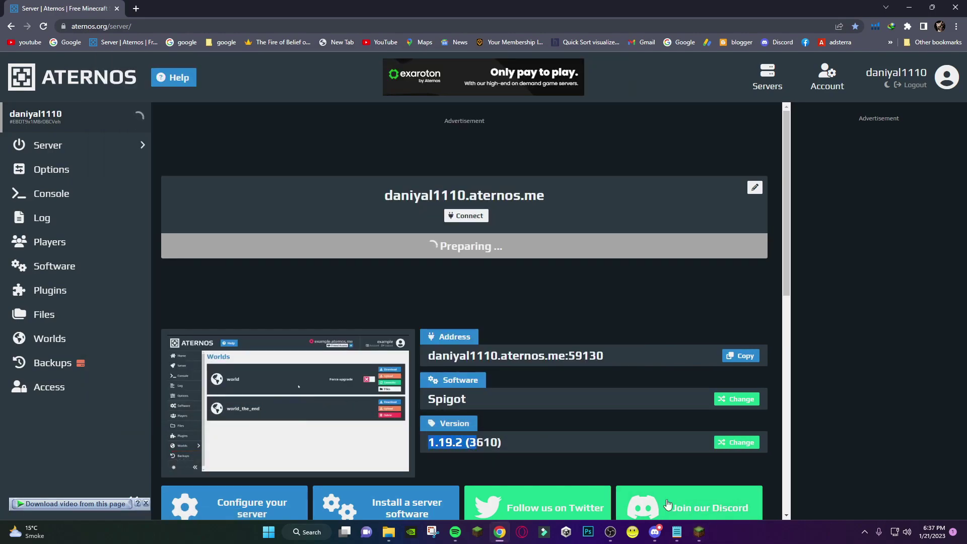
{"action": "mouse_move", "coordinate": [699, 532]}
{"action": "left_click", "coordinate": [695, 496]}
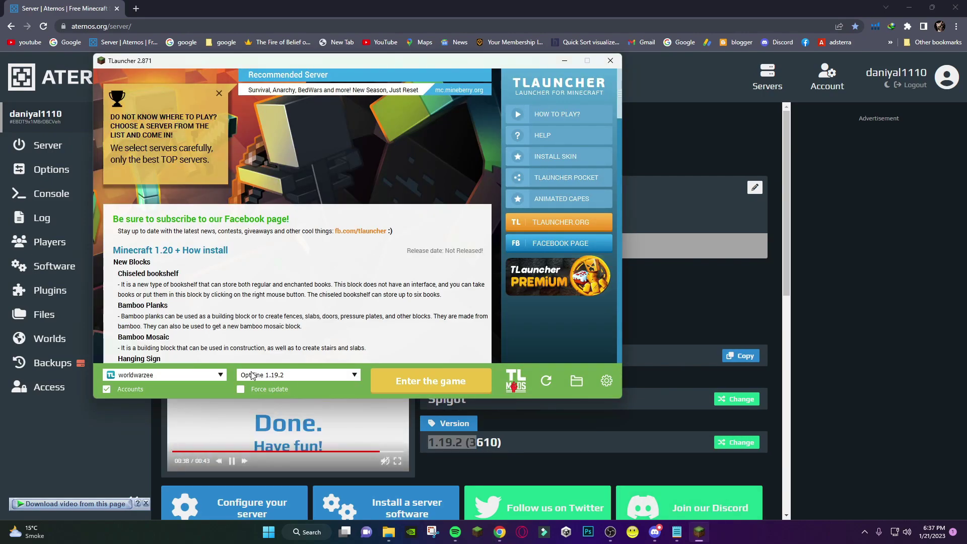
{"action": "left_click", "coordinate": [432, 381]}
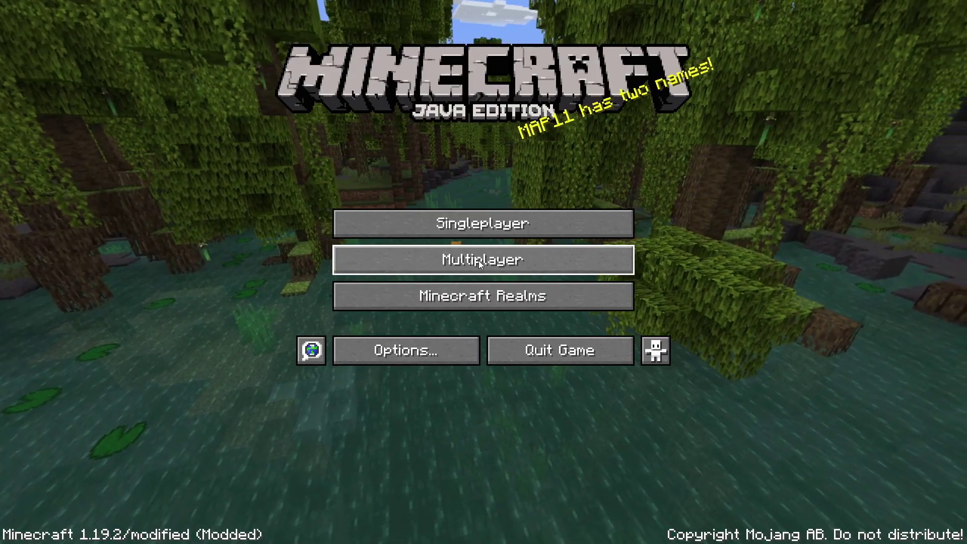
Step: Add a multiplayer server named 'test' using the pasted Aternos address
{"action": "left_click", "coordinate": [481, 262]}
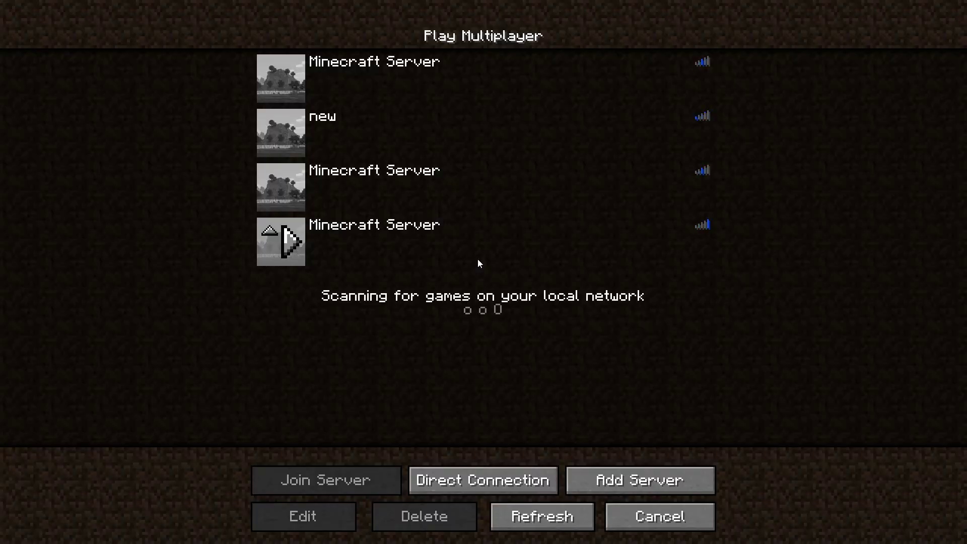
{"action": "left_click", "coordinate": [627, 481]}
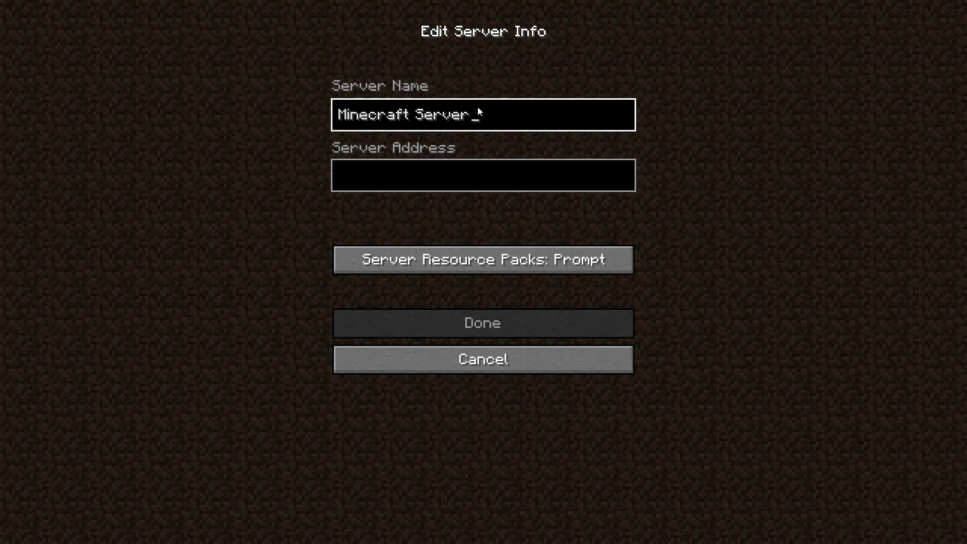
{"action": "key", "text": "BackSpace"}
{"action": "key", "text": "BackSpace"}
{"action": "key", "text": "BackSpace"}
{"action": "key", "text": "BackSpace"}
{"action": "key", "text": "BackSpace"}
{"action": "key", "text": "BackSpace"}
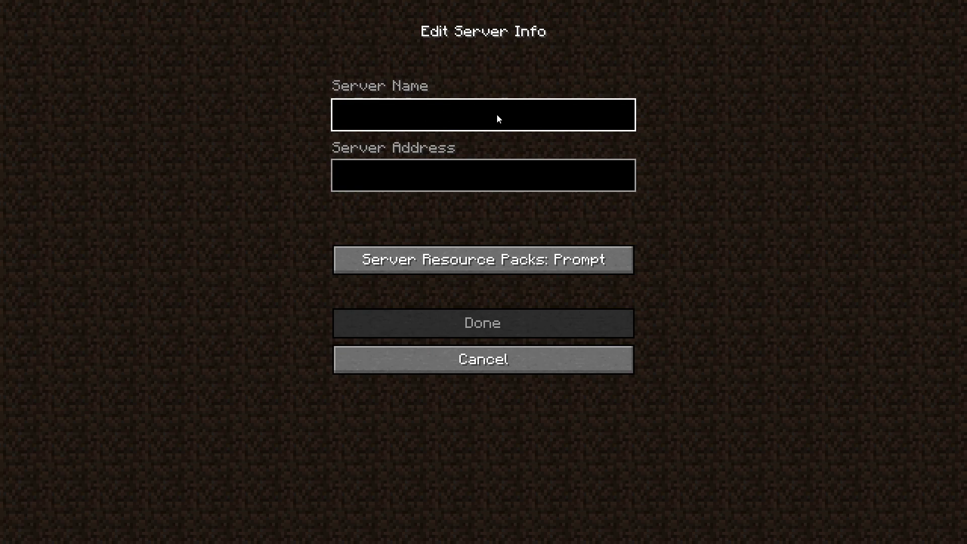
{"action": "type", "text": "t"}
{"action": "type", "text": "est"}
{"action": "left_click", "coordinate": [473, 181]}
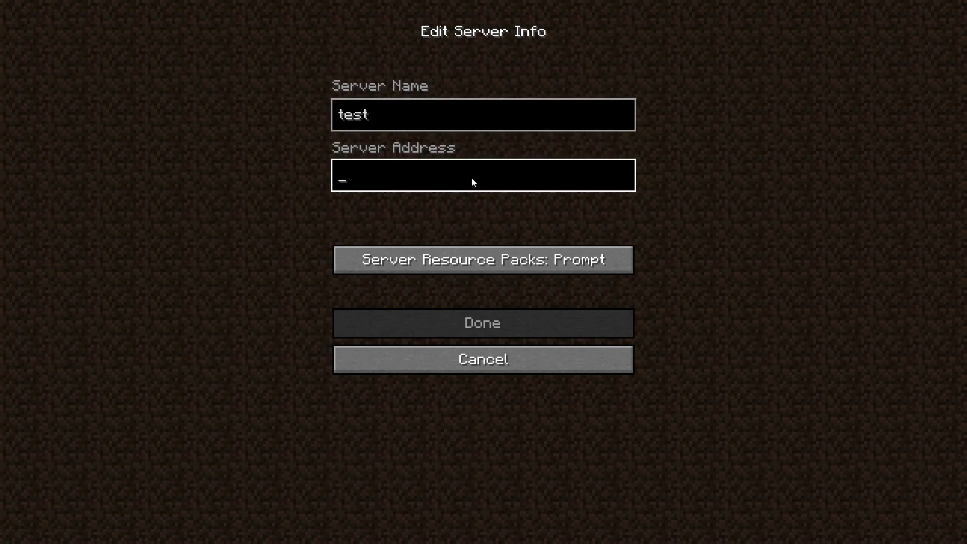
{"action": "key", "text": "ctrl+v"}
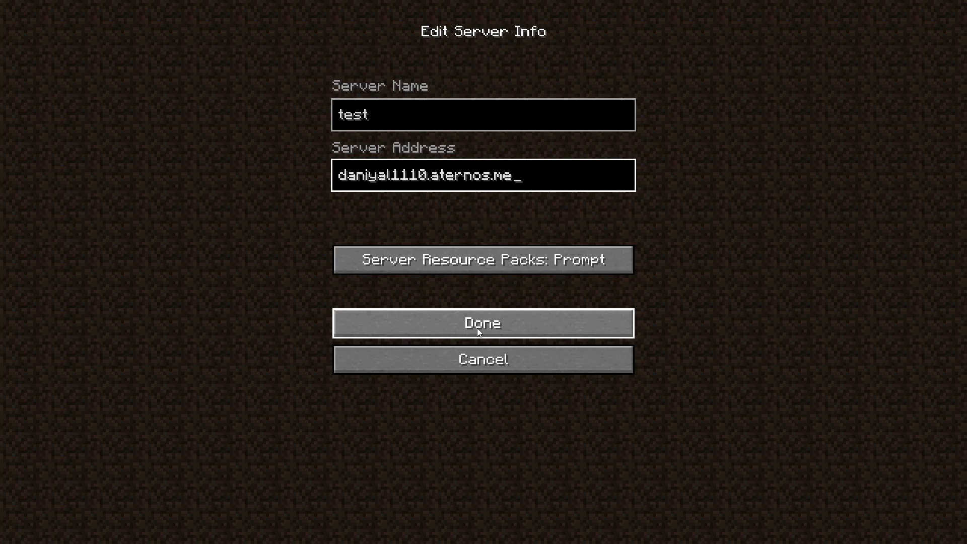
{"action": "left_click", "coordinate": [436, 322]}
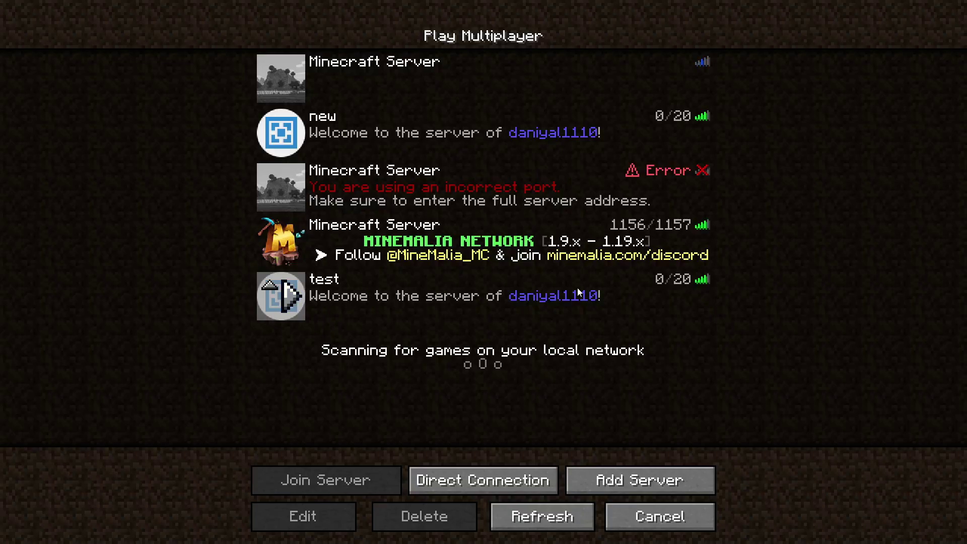
Step: Join the 'test' server from the multiplayer list once it shows online
{"action": "left_click", "coordinate": [280, 303]}
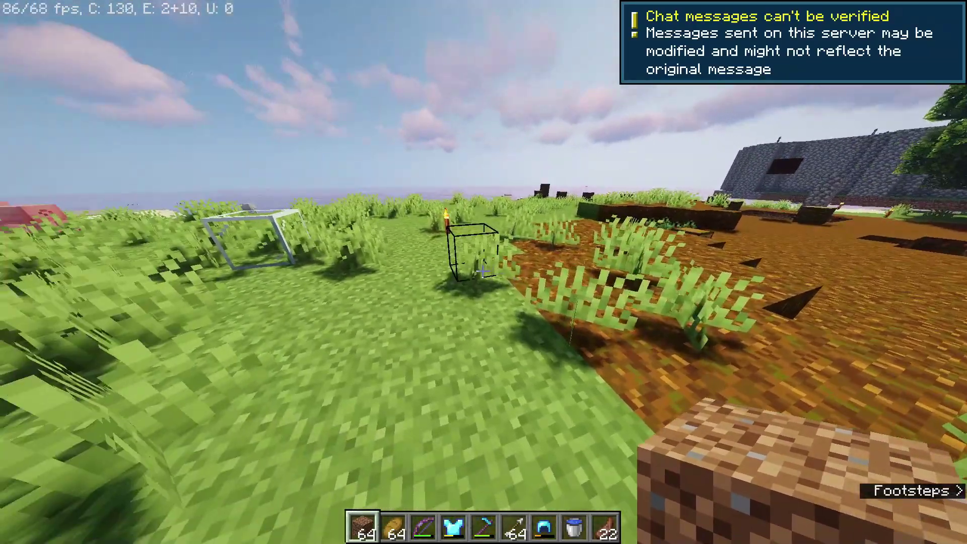
Step: Run /lagg clear to remove 8 entities, then list the Clearlag commands
{"action": "key", "text": "slash"}
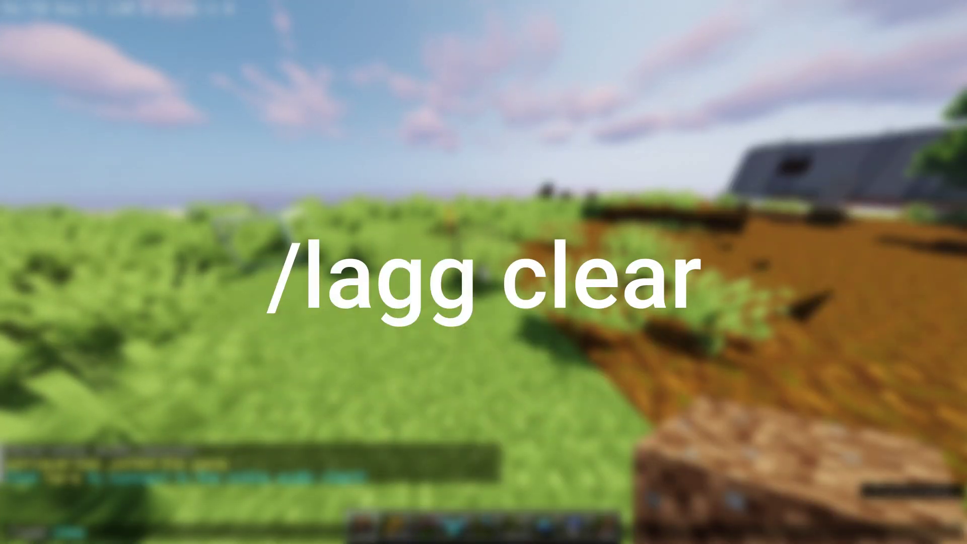
{"action": "type", "text": "le"}
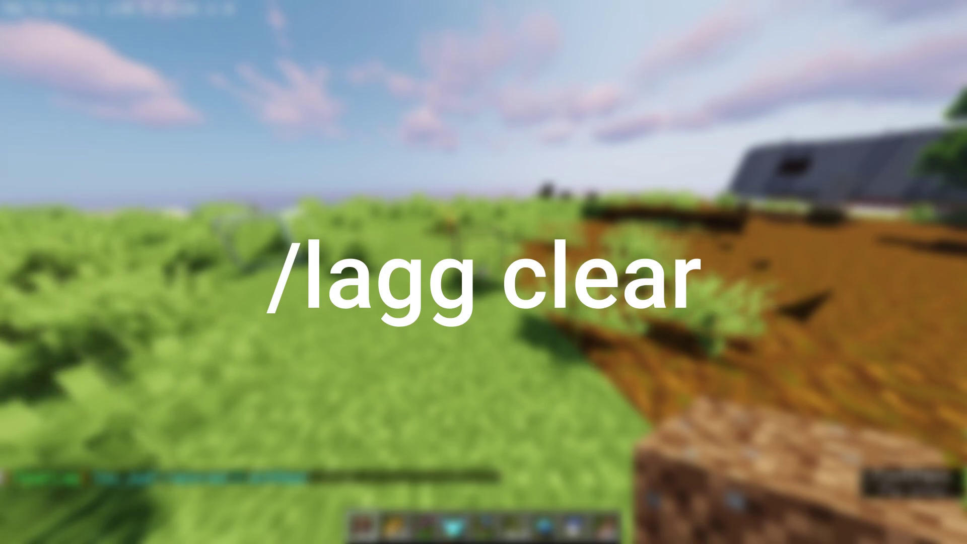
{"action": "key", "text": "Return"}
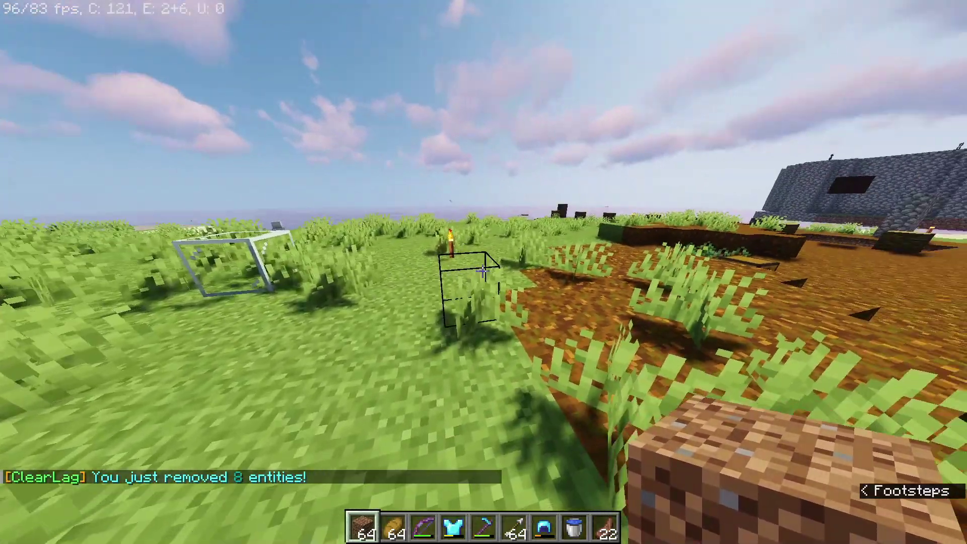
{"action": "key", "text": "slash"}
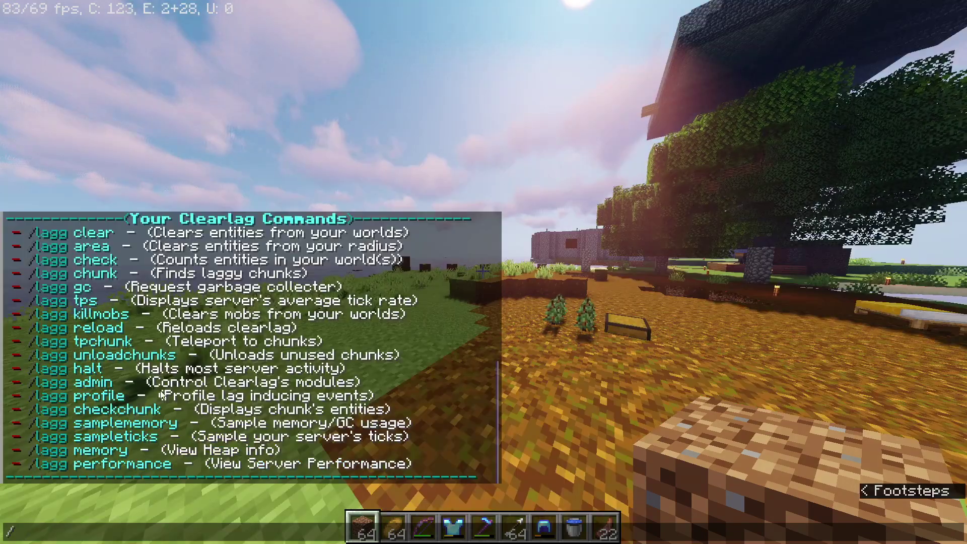
{"action": "key", "text": "Return"}
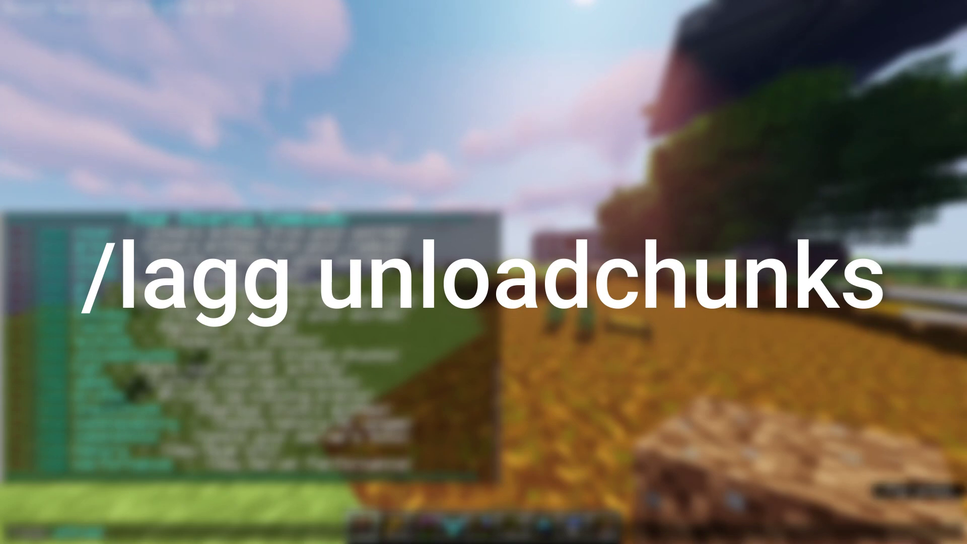
Step: Run /lagg unloadchunks, which reports 0 chunks unloaded
{"action": "type", "text": "unloadchu"}
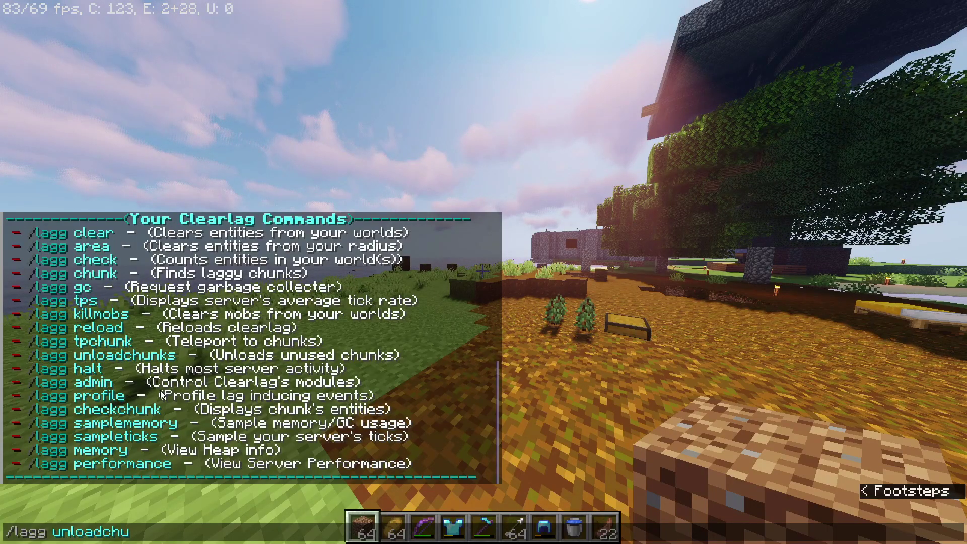
{"action": "type", "text": "nks"}
{"action": "key", "text": "Return"}
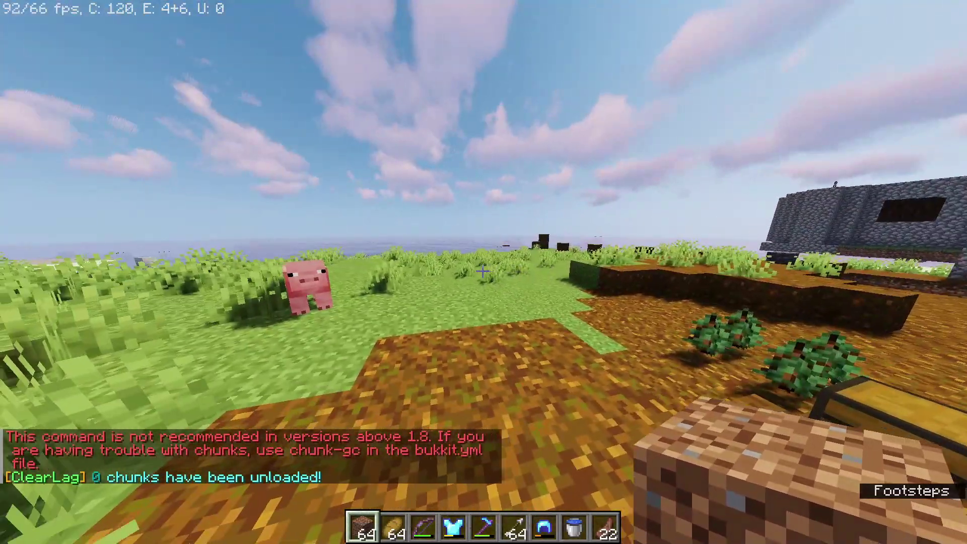
{"action": "key", "text": "s"}
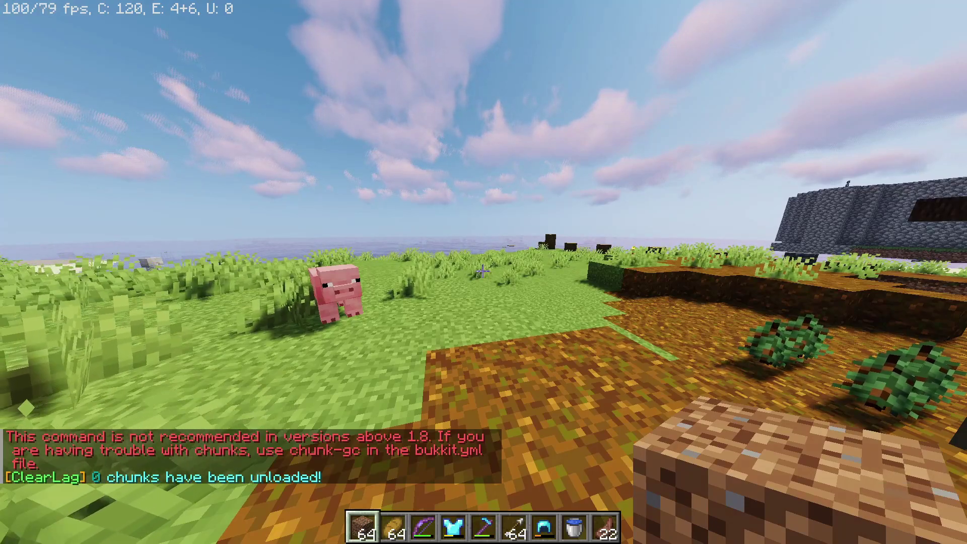
Step: Run /lagg gc, then stack two dirt blocks on the farmland
{"action": "type", "text": "/"}
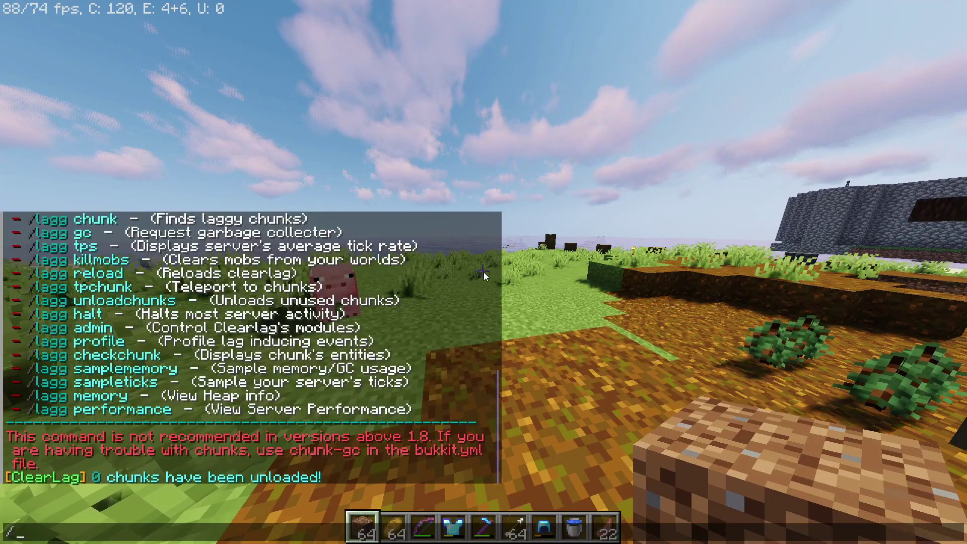
{"action": "type", "text": "lagg gc"}
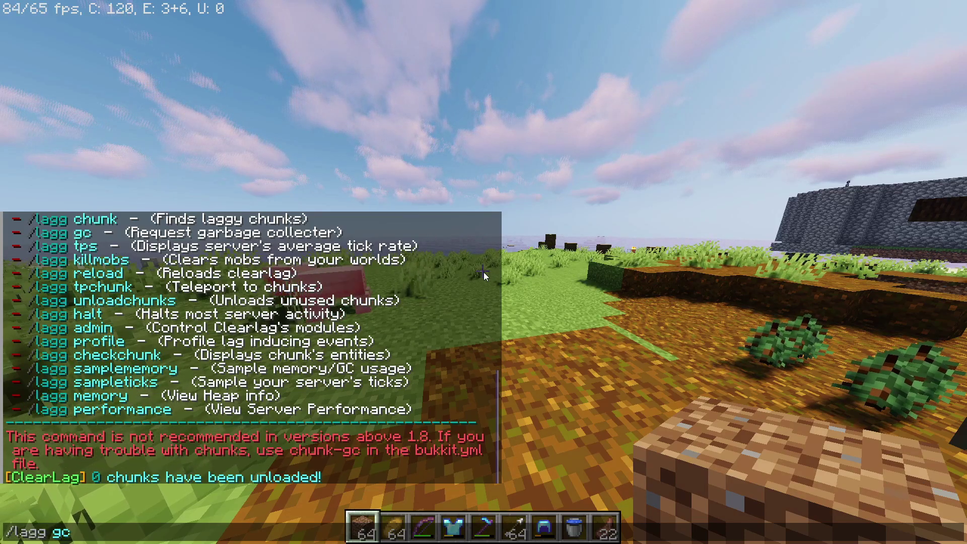
{"action": "key", "text": "Return"}
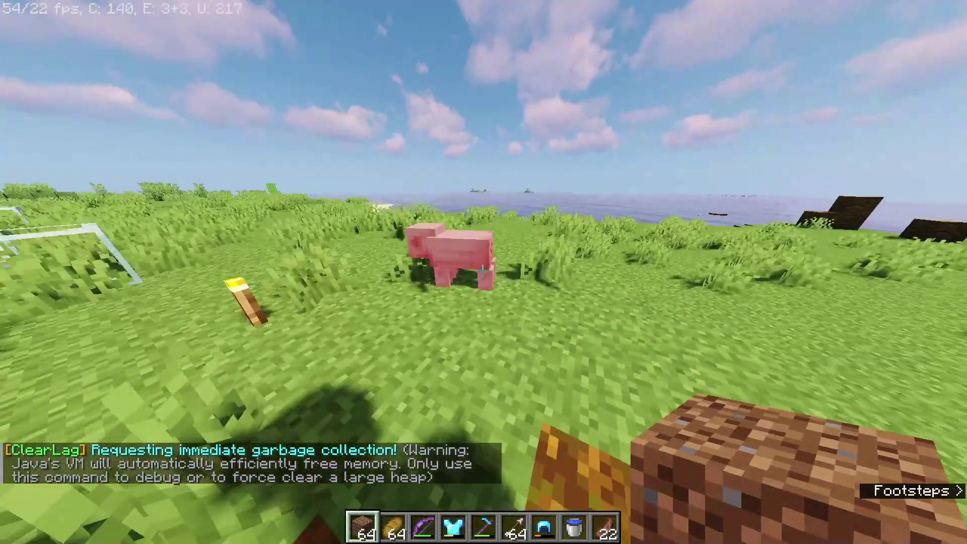
{"action": "key", "text": "w"}
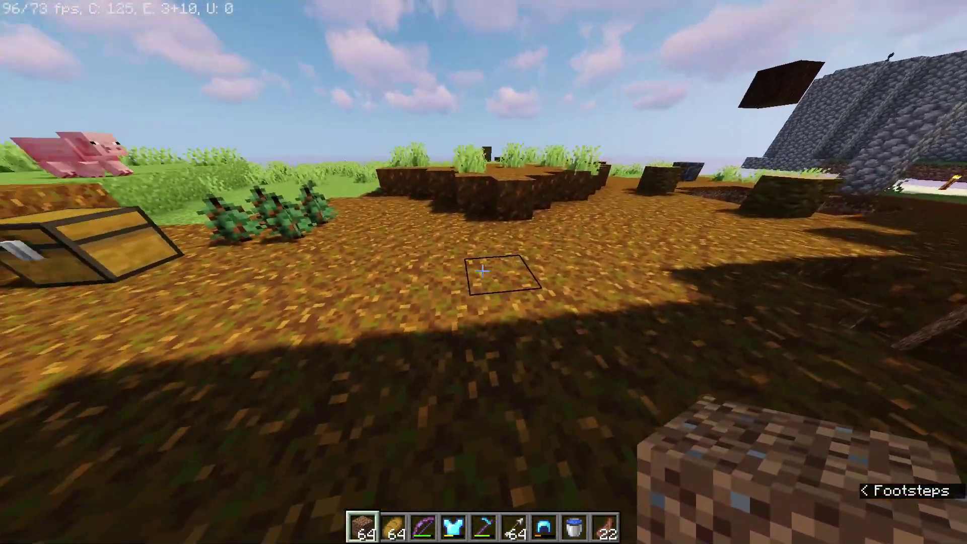
{"action": "right_click", "coordinate": [483, 271]}
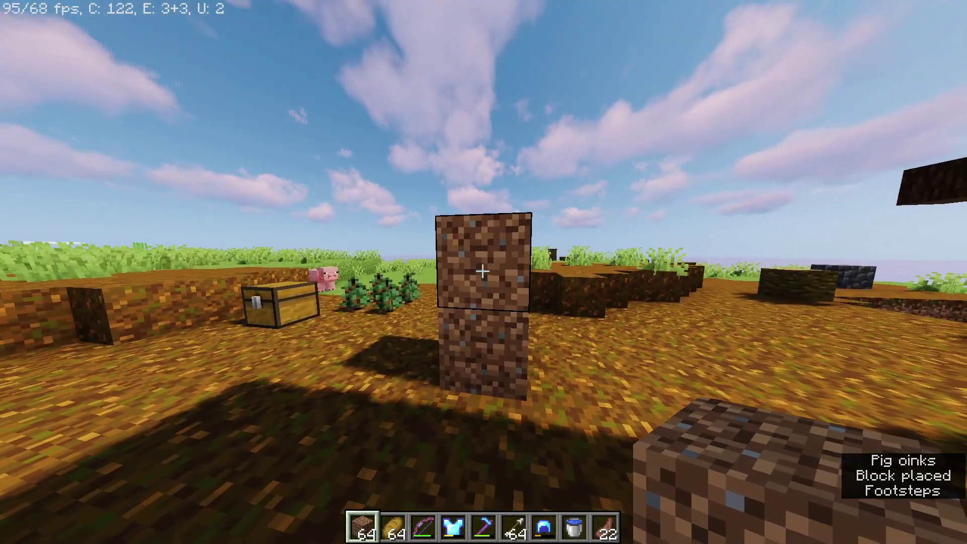